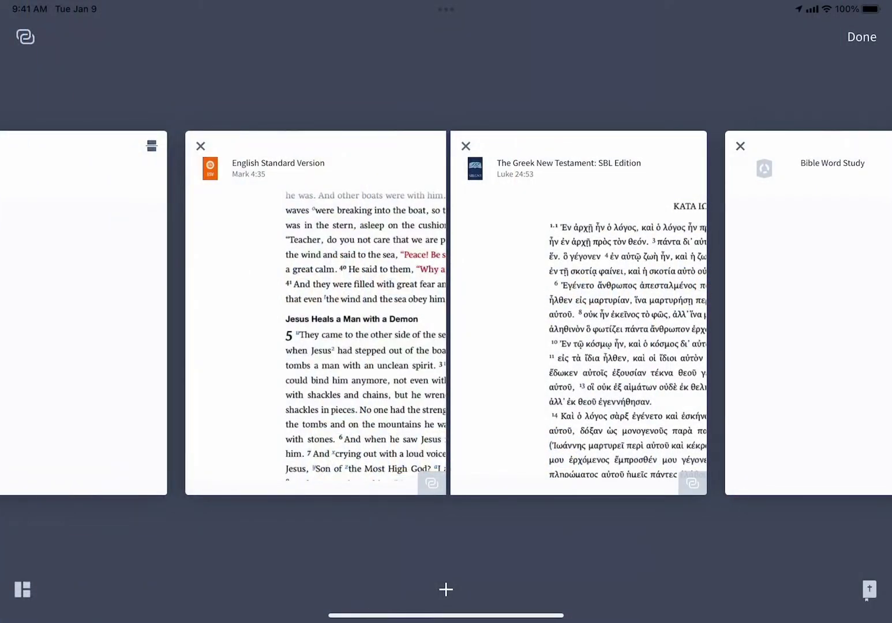
- Save the current Mark 4:35 tabs as the 'Greek Study' layout, then close Layouts
{"action": "left_click", "coordinate": [23, 590]}
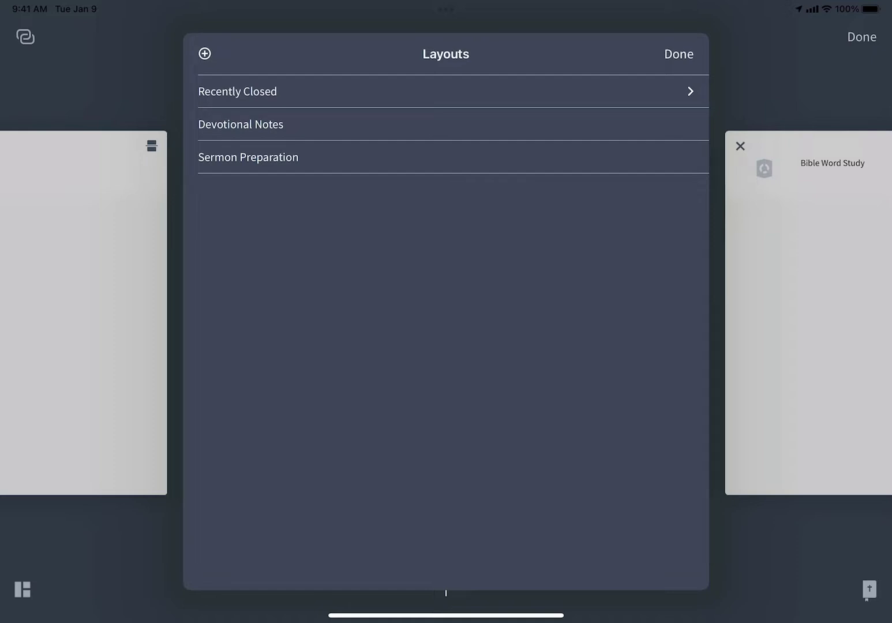
{"action": "left_click", "coordinate": [205, 53]}
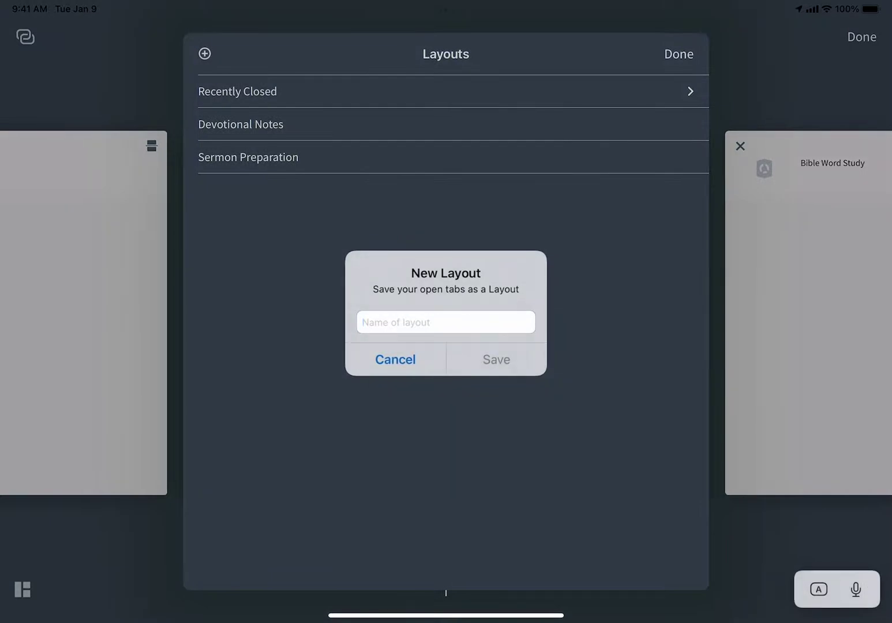
{"action": "type", "text": "Greek Study"}
{"action": "left_click", "coordinate": [495, 359]}
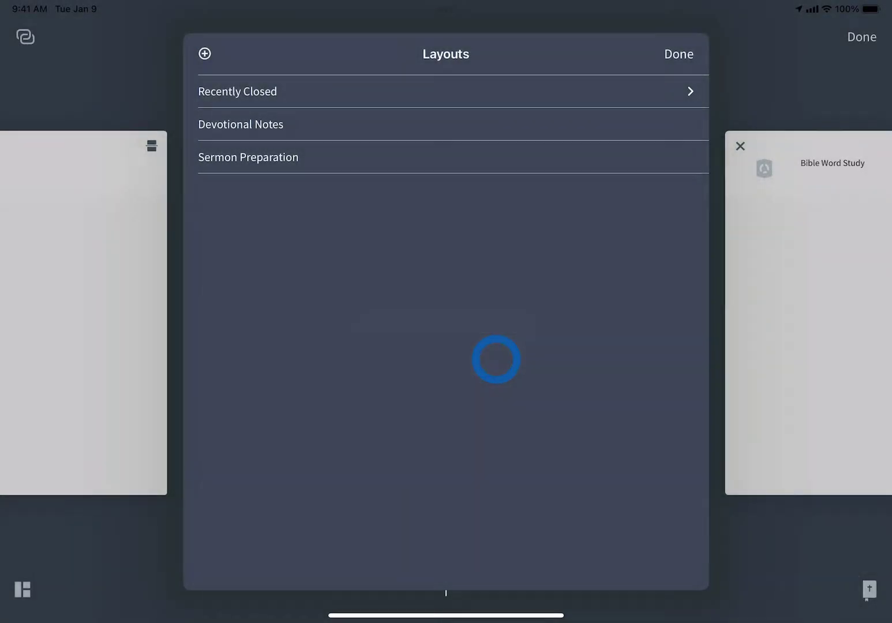
{"action": "left_click", "coordinate": [679, 53]}
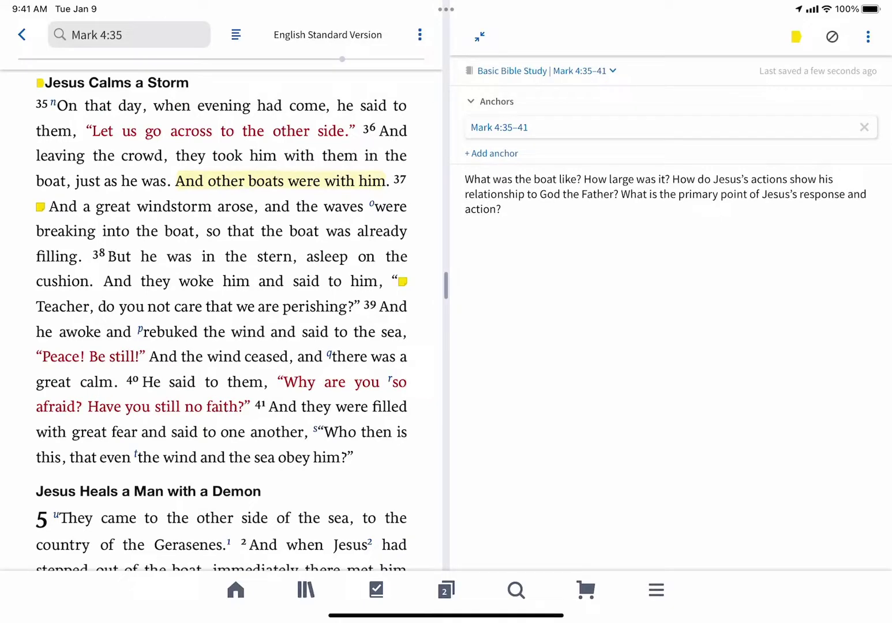
- Save the open ESV, Notes and Faithlife Study Bible tabs as 'Devotional Notes'
{"action": "left_click", "coordinate": [446, 590]}
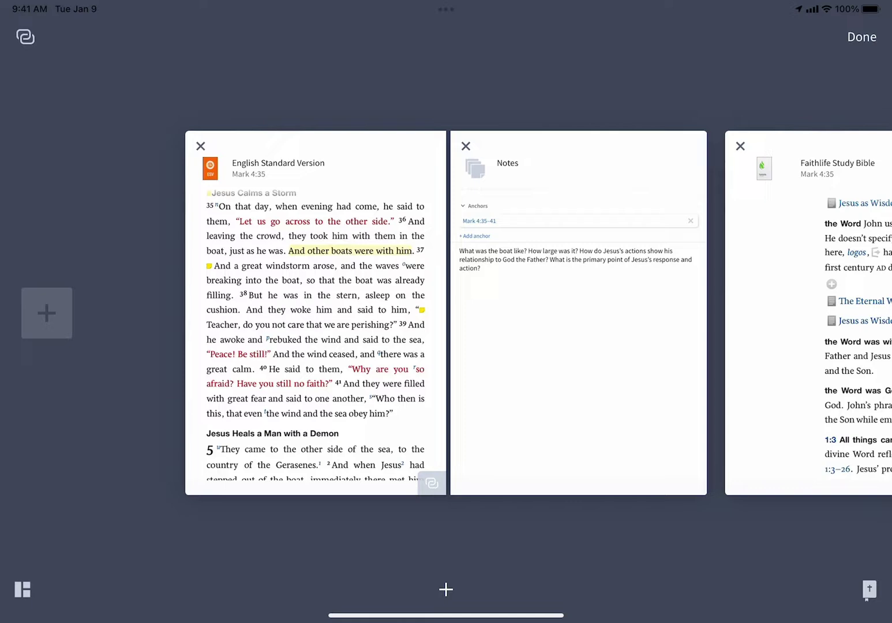
{"action": "left_click", "coordinate": [22, 589]}
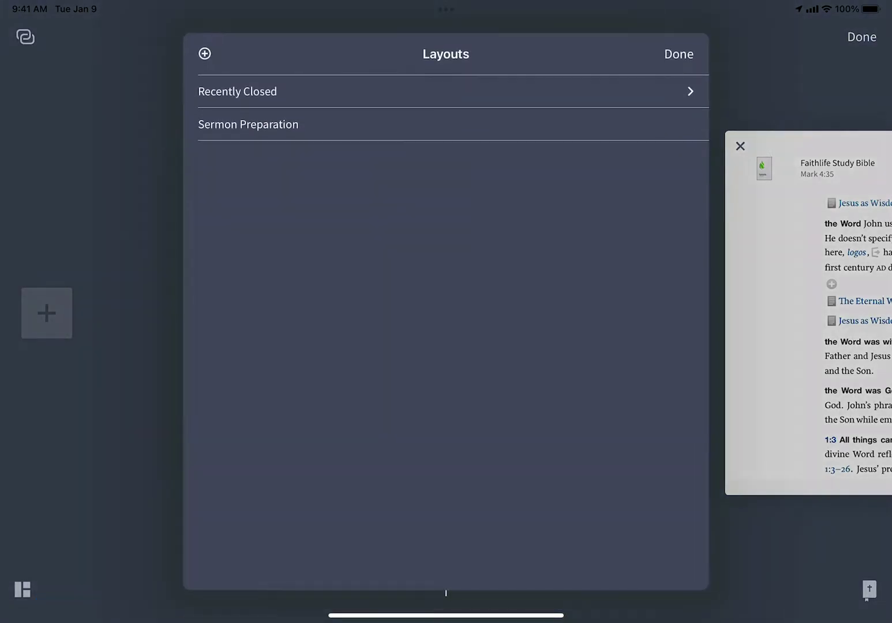
{"action": "left_click", "coordinate": [206, 54]}
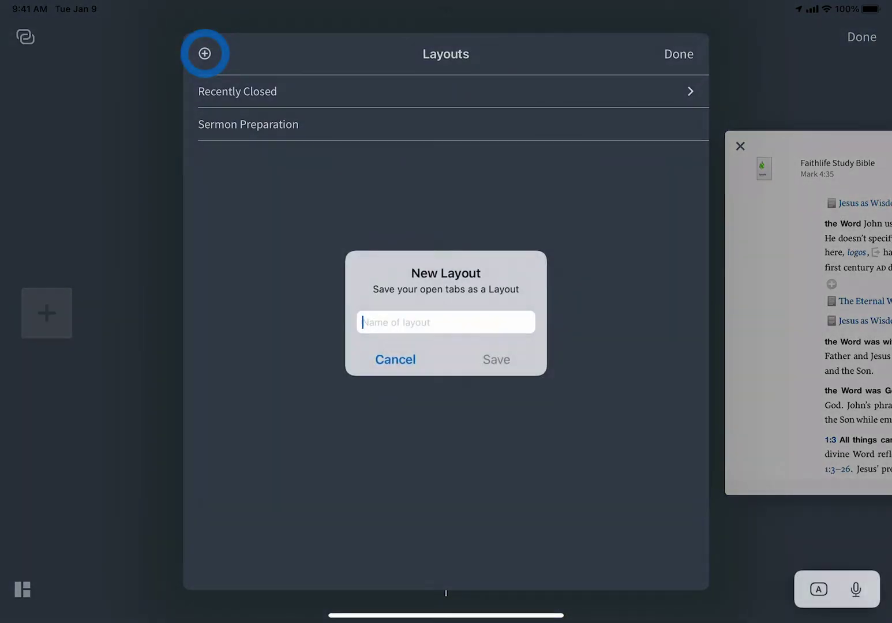
{"action": "type", "text": "Devotional Notes"}
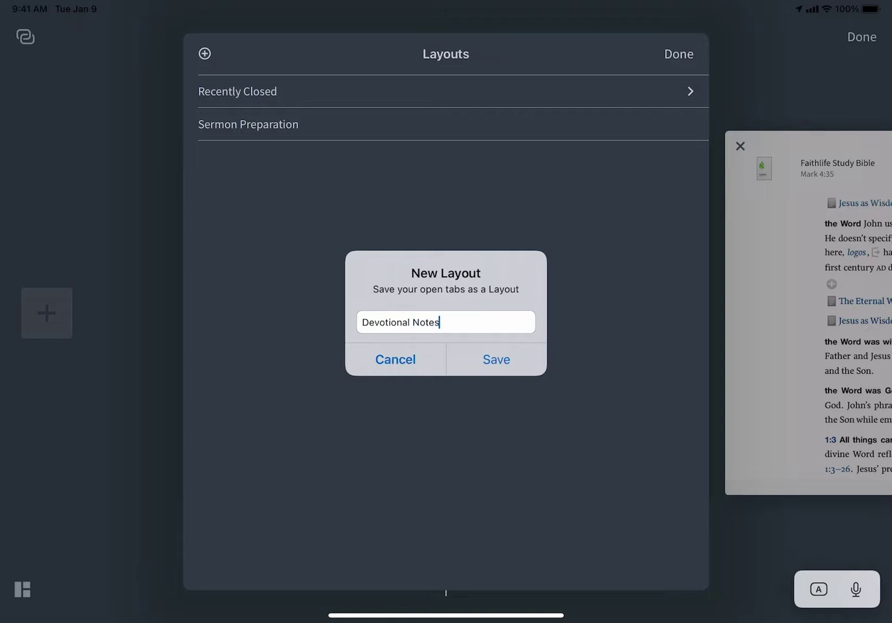
{"action": "left_click", "coordinate": [497, 359]}
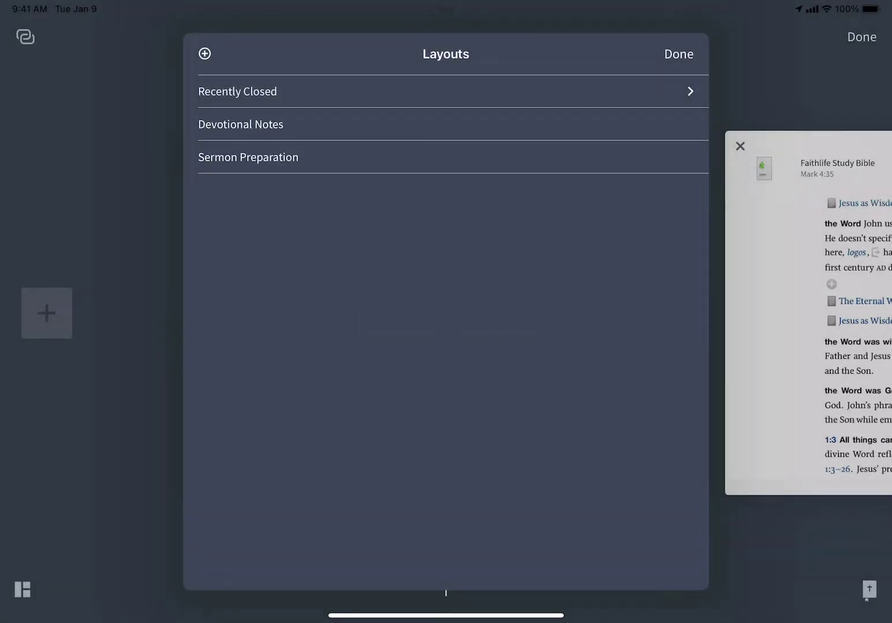
- Close the Notes and Faithlife Study Bible tabs, then split ESV and browse the library
{"action": "left_click", "coordinate": [679, 54]}
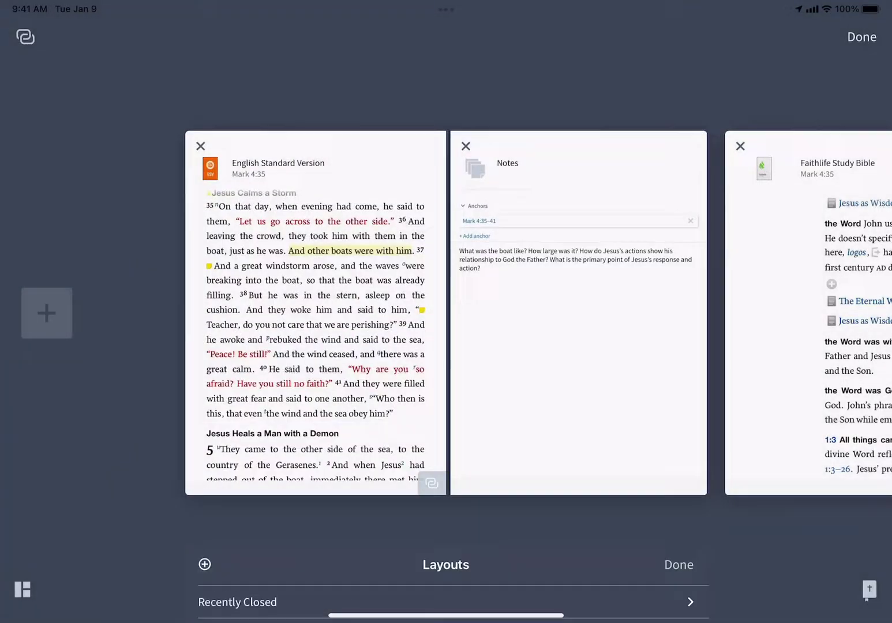
{"action": "left_click", "coordinate": [466, 146]}
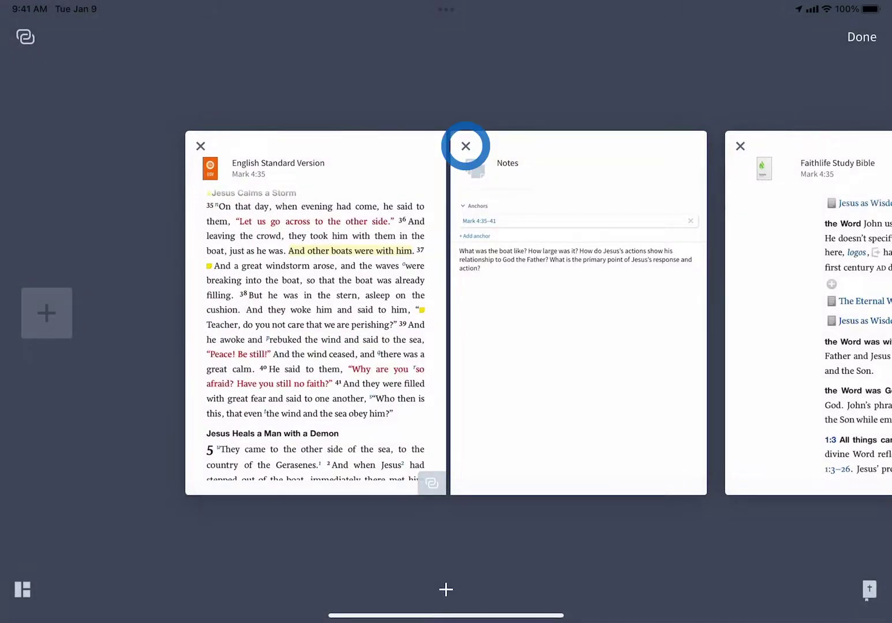
{"action": "left_click_drag", "start_coordinate": [788, 335], "coordinate": [789, 175]}
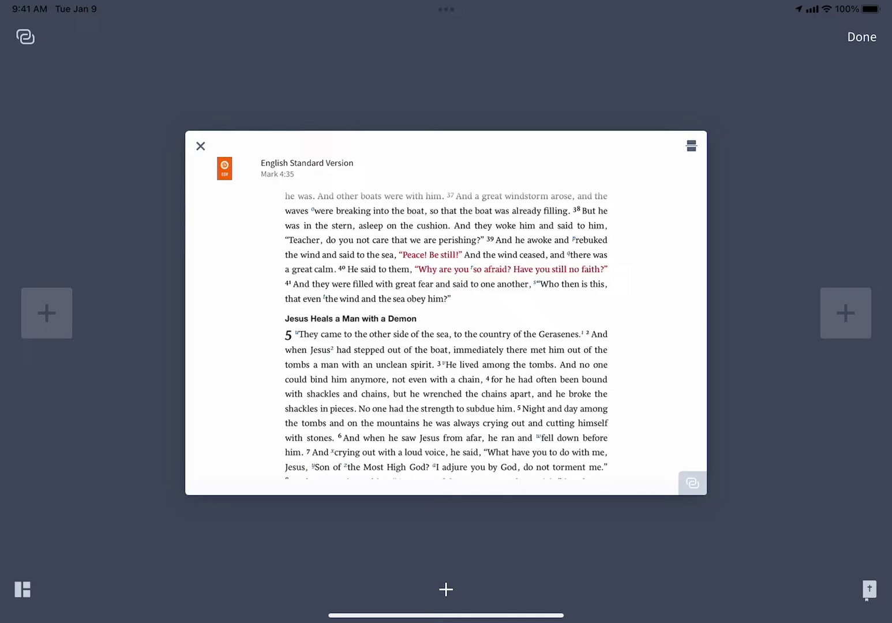
{"action": "left_click", "coordinate": [692, 145]}
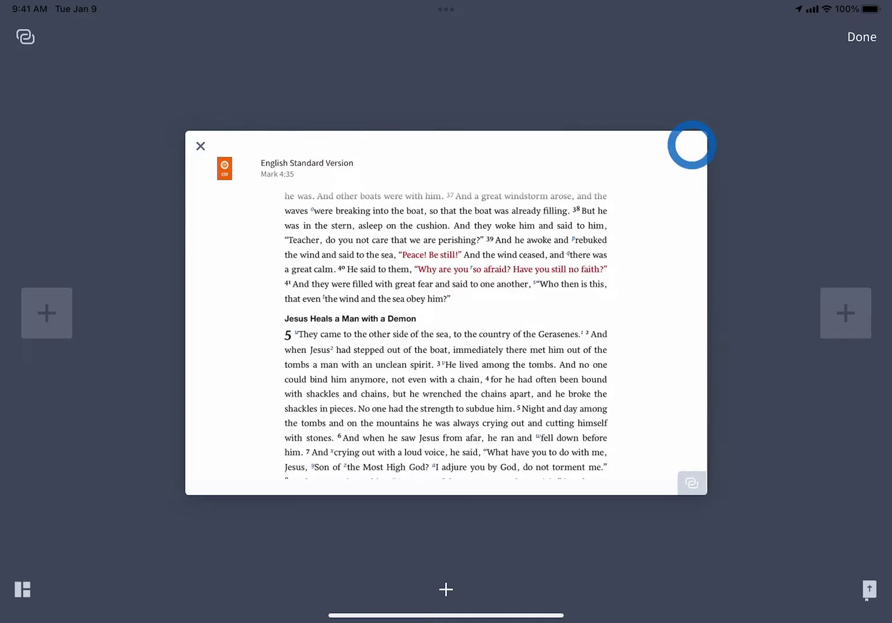
{"action": "left_click", "coordinate": [579, 314]}
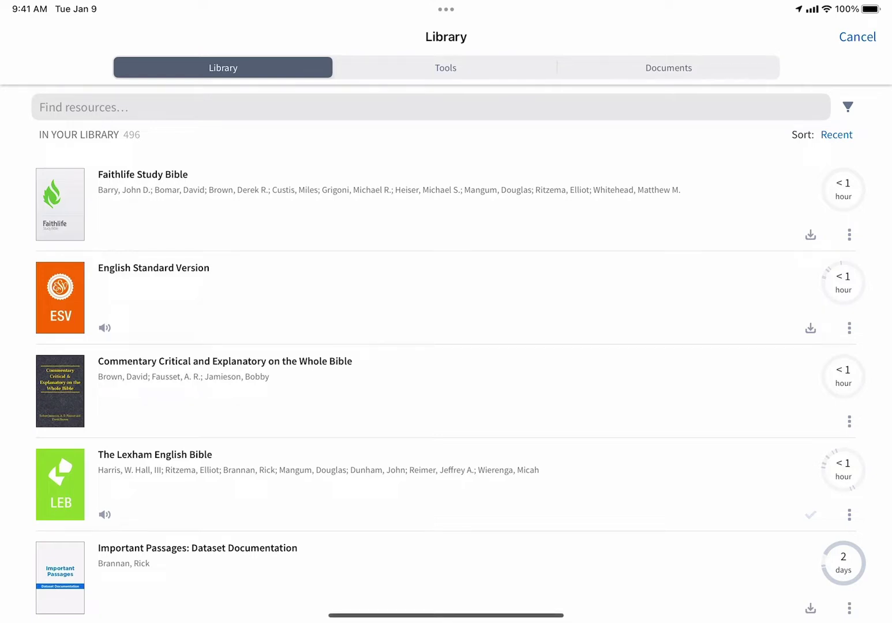
- Filter the library to Greek, download the SBL Greek New Testament, and open it beside ESV
{"action": "left_click", "coordinate": [847, 107]}
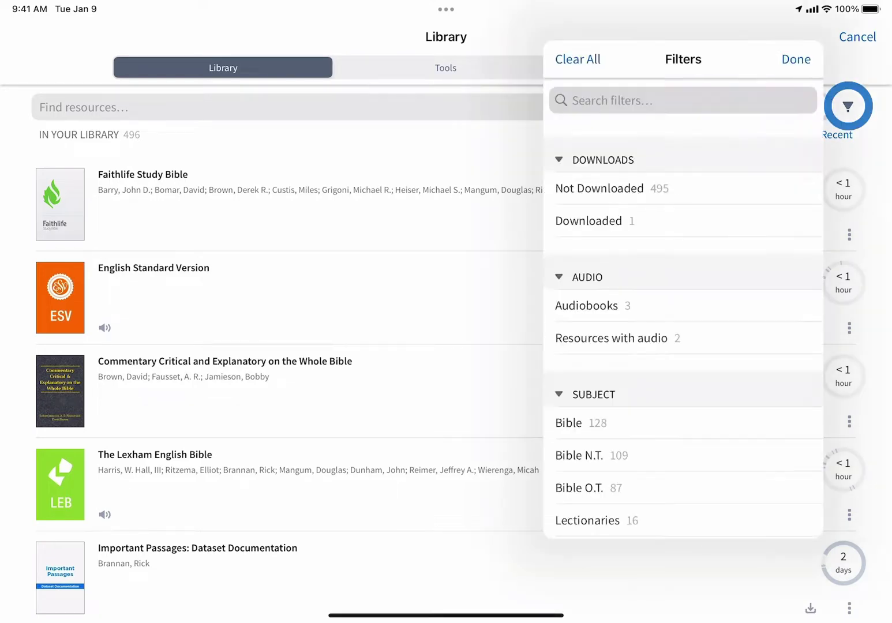
{"action": "left_click", "coordinate": [682, 100]}
{"action": "type", "text": "Greek"}
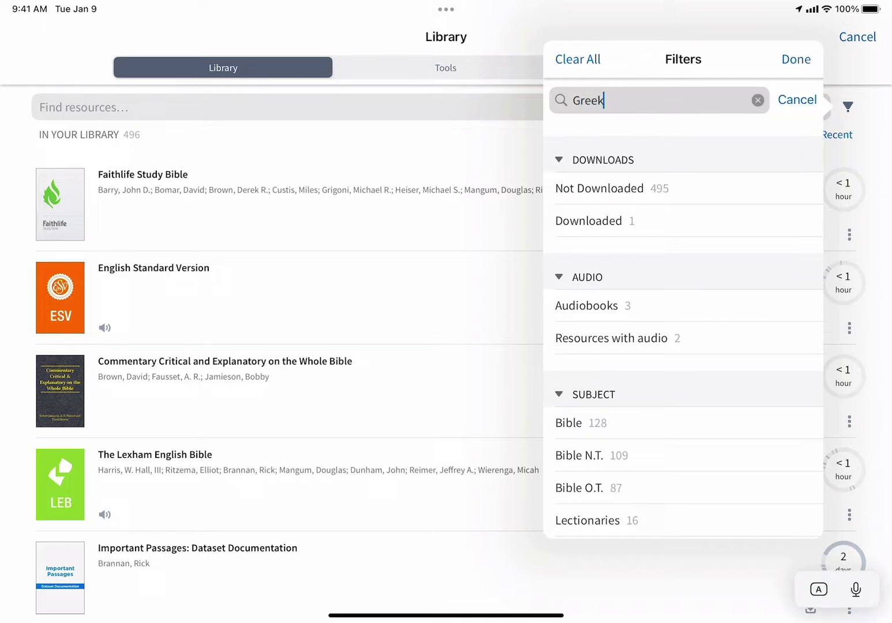
{"action": "left_click", "coordinate": [572, 372]}
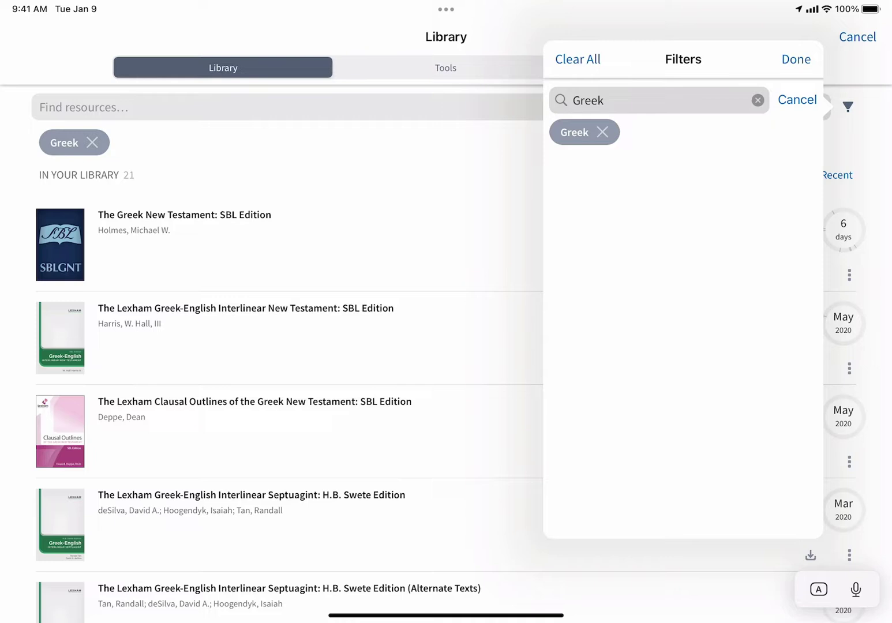
{"action": "left_click", "coordinate": [797, 59]}
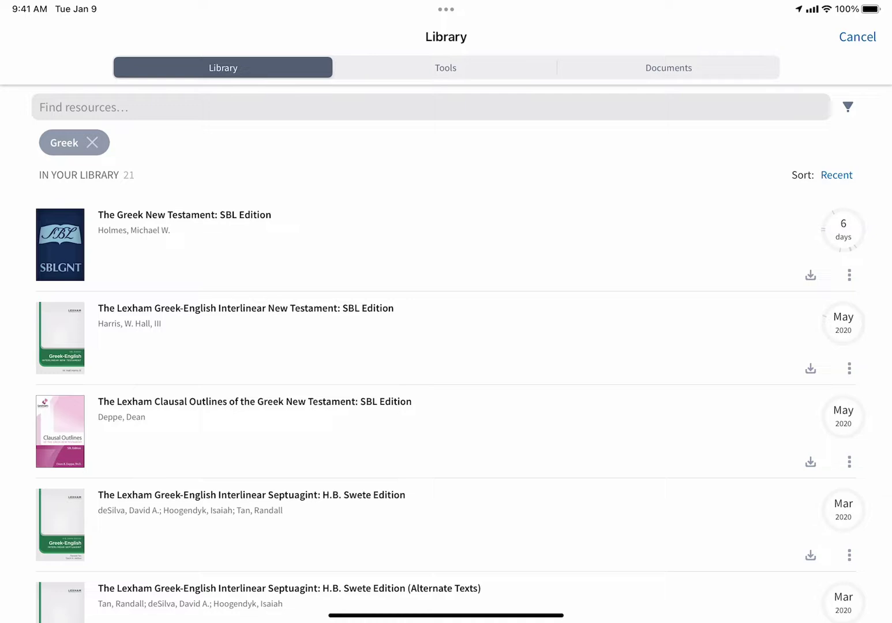
{"action": "left_click", "coordinate": [810, 276]}
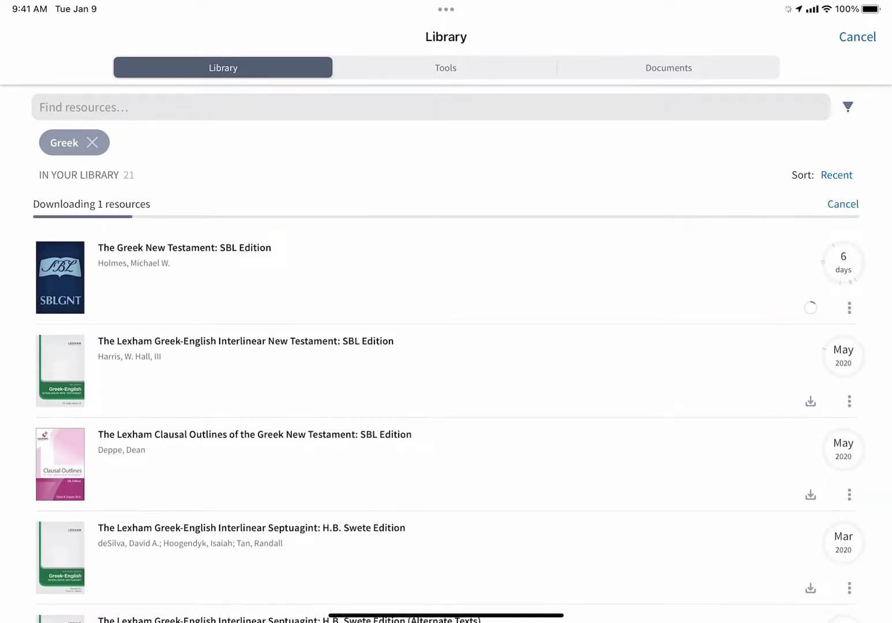
{"action": "left_click", "coordinate": [163, 219]}
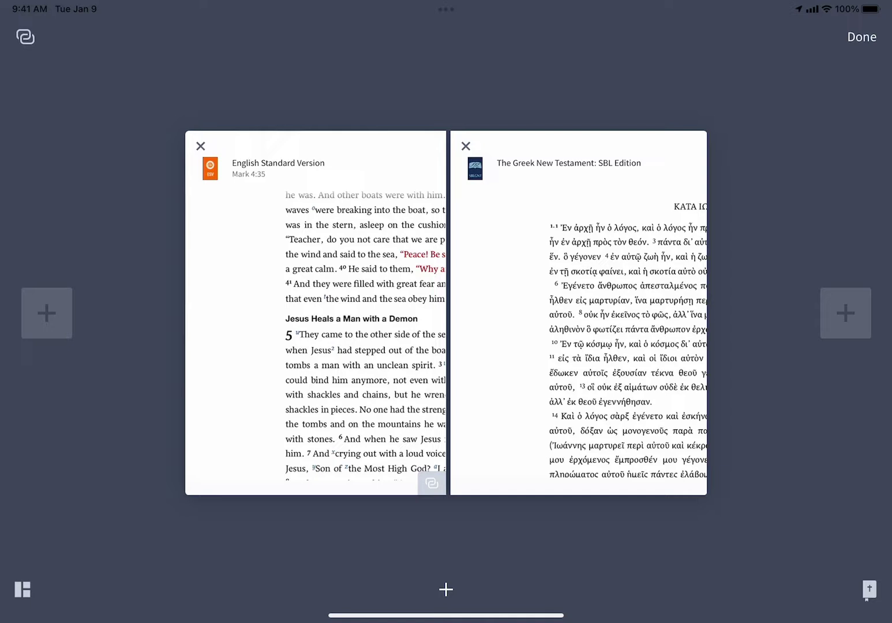
- Add a Bible Word Study tool tab
{"action": "left_click", "coordinate": [846, 313]}
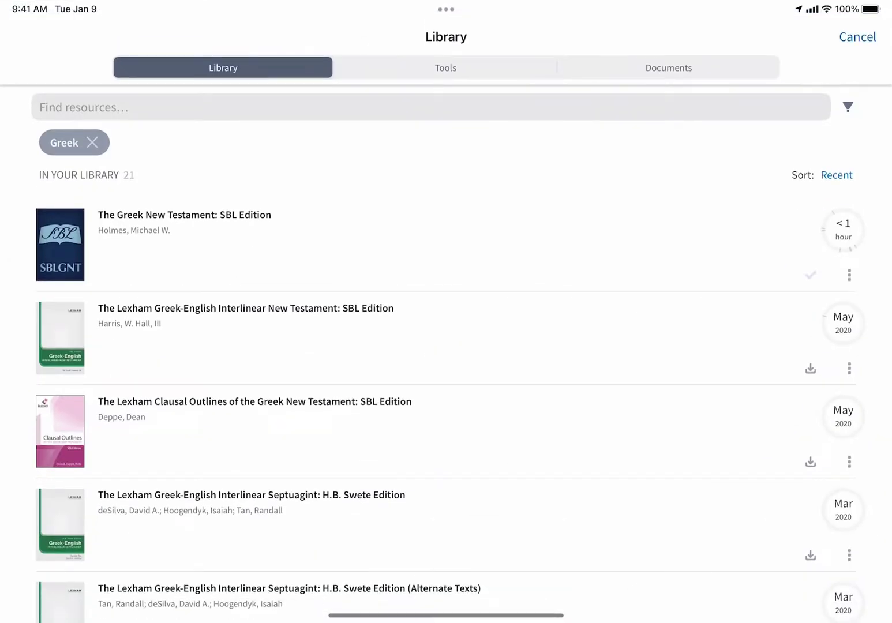
{"action": "left_click", "coordinate": [446, 68]}
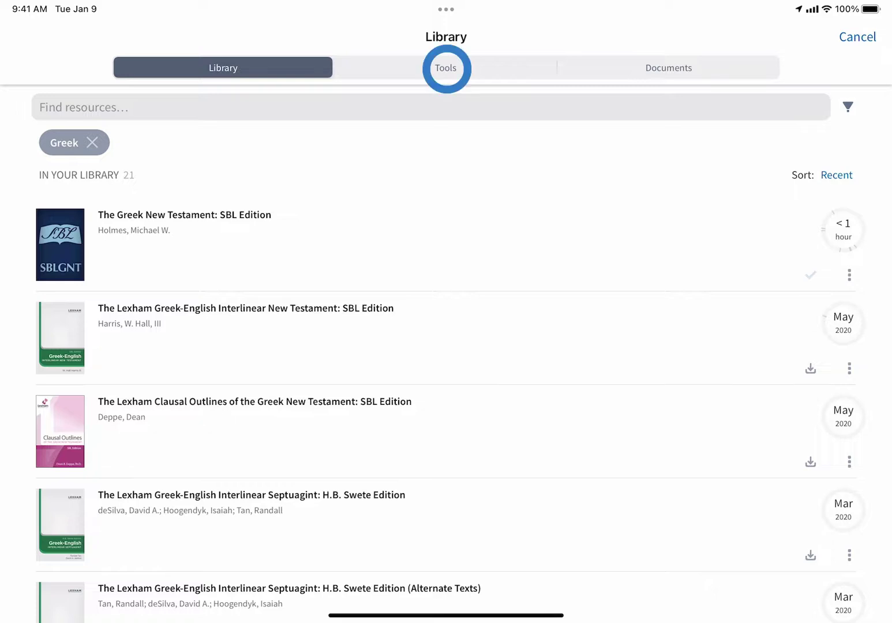
{"action": "left_click", "coordinate": [334, 415]}
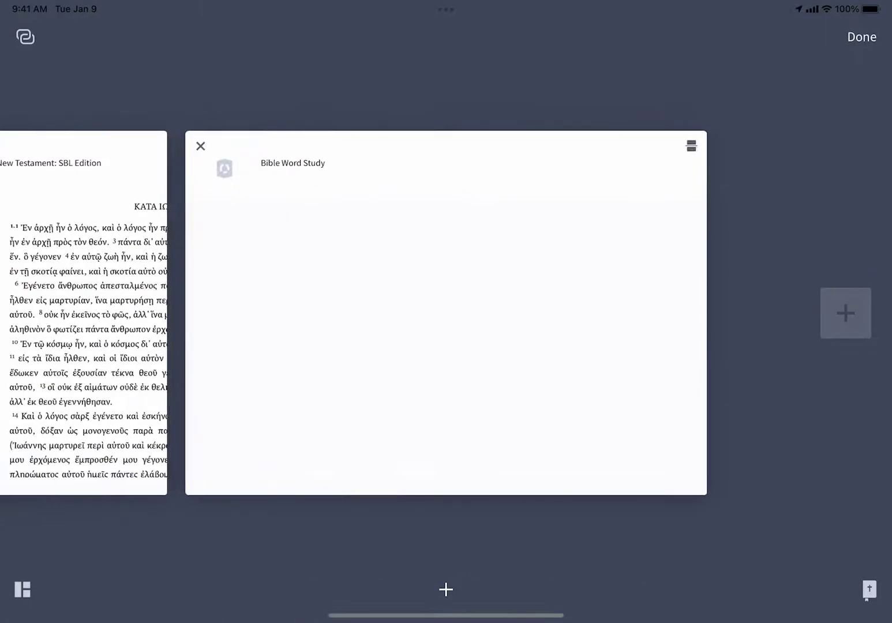
- Add a Notes tool tab and move it ahead of the Bible tabs
{"action": "left_click", "coordinate": [846, 313]}
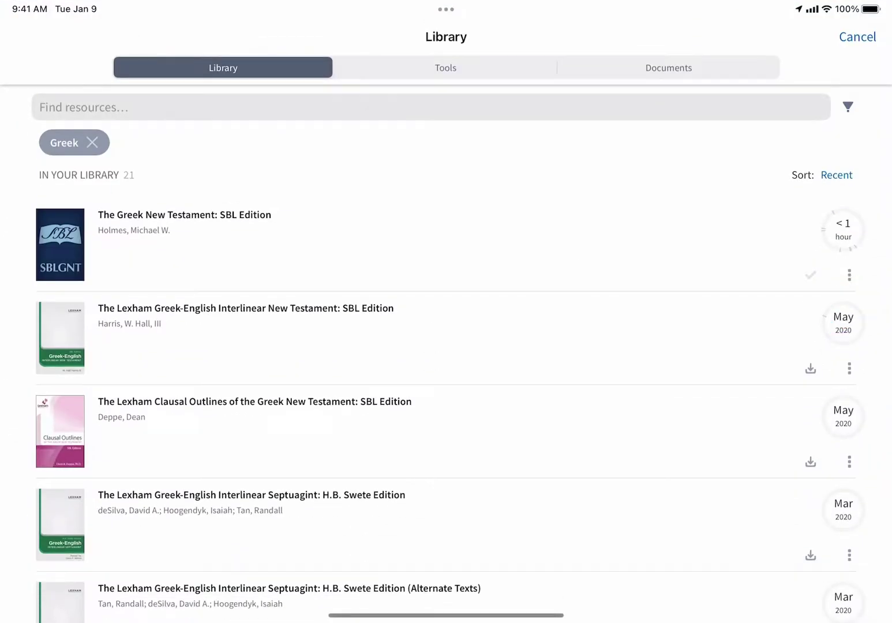
{"action": "left_click", "coordinate": [446, 67]}
{"action": "left_click", "coordinate": [559, 199]}
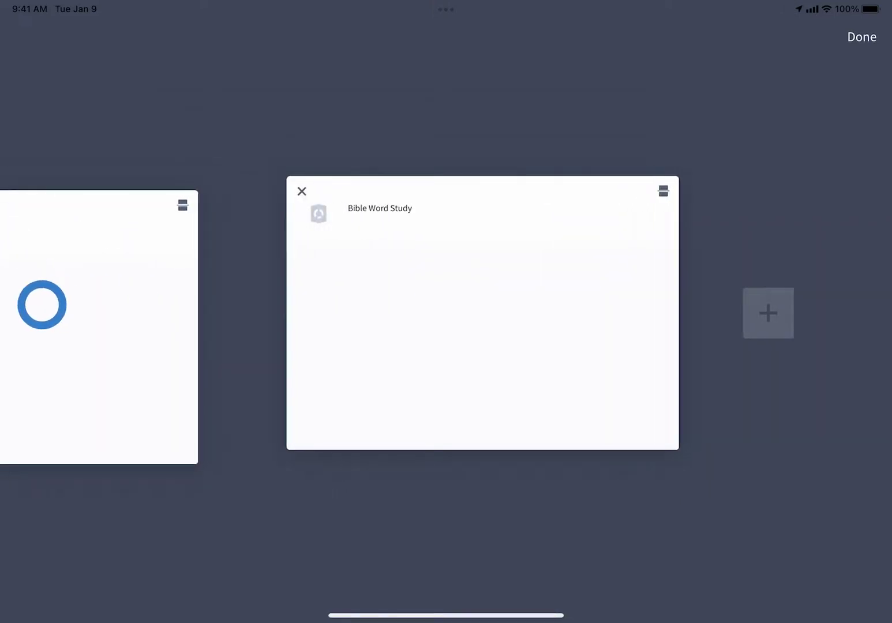
{"action": "left_click_drag", "start_coordinate": [41, 305], "coordinate": [42, 304]}
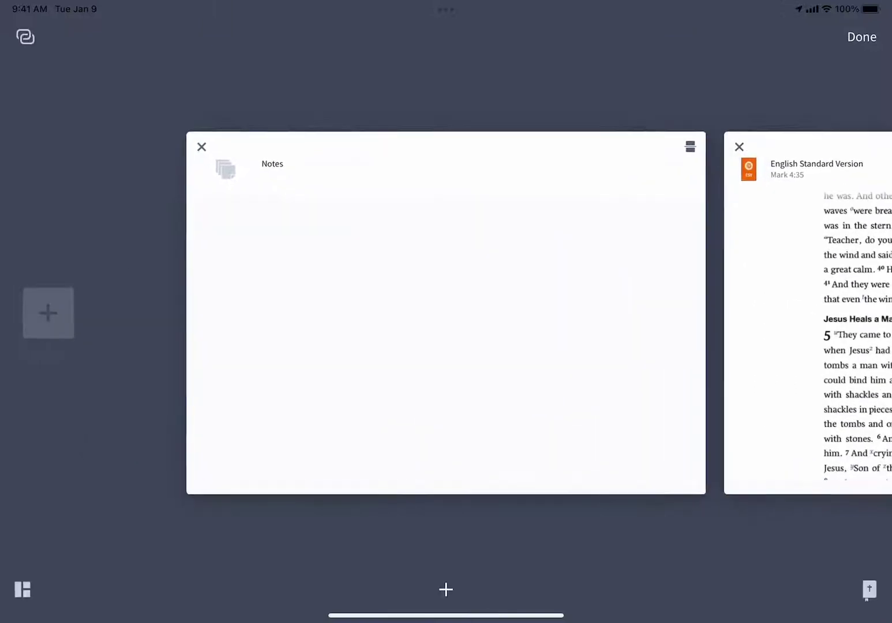
- Link the ESV and Greek New Testament tabs so they scroll together
{"action": "left_click", "coordinate": [26, 37]}
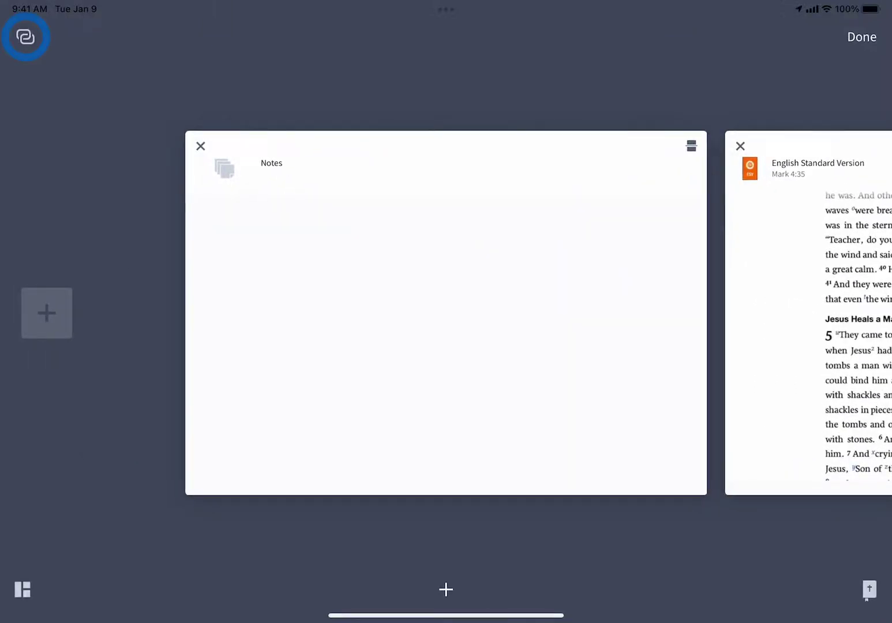
{"action": "left_click_drag", "start_coordinate": [829, 418], "coordinate": [621, 422]}
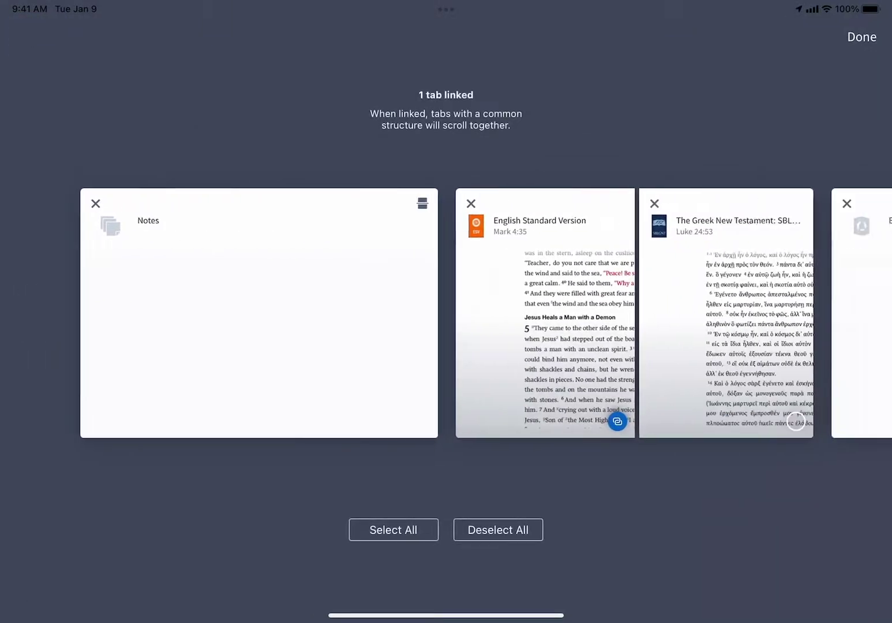
{"action": "left_click", "coordinate": [607, 421]}
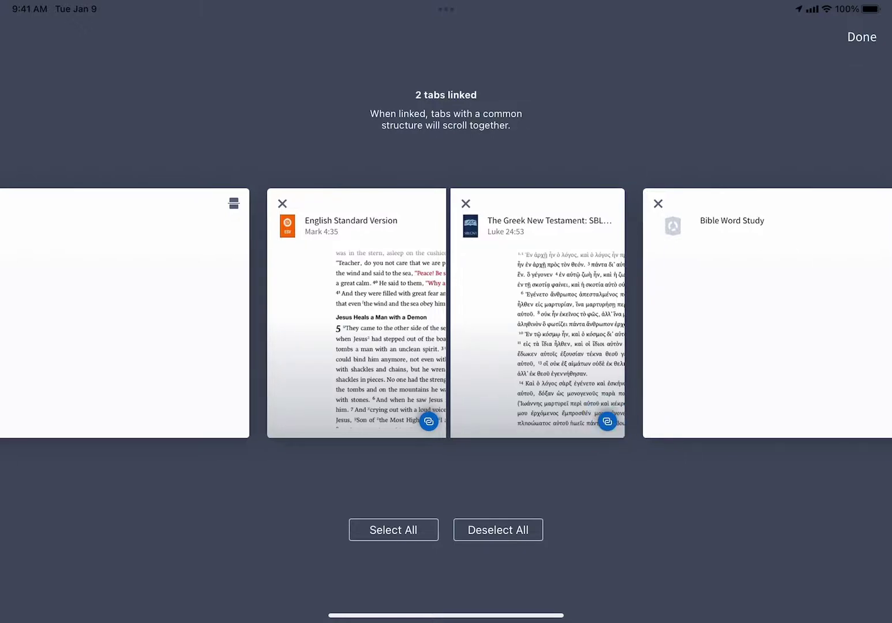
{"action": "left_click", "coordinate": [862, 37]}
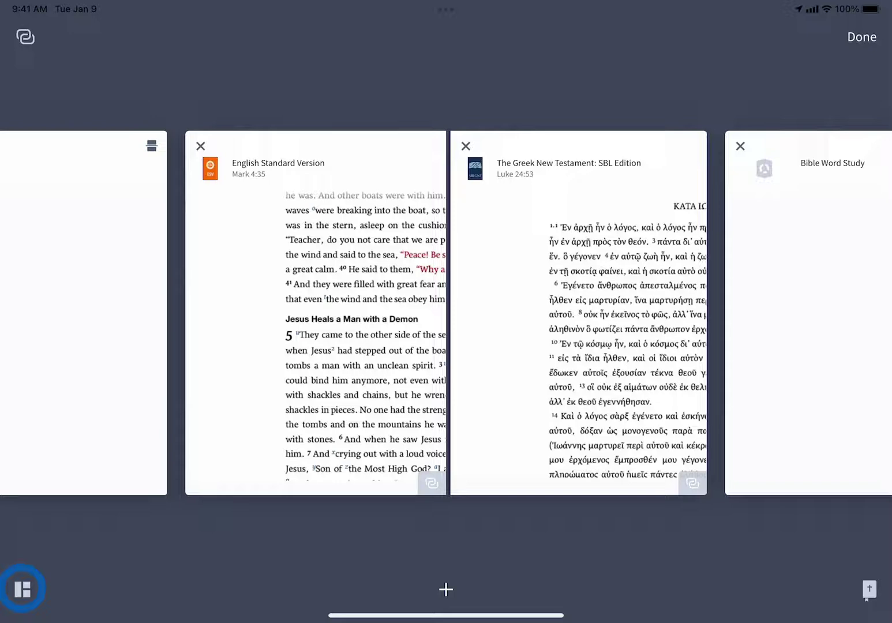
- Save the linked tabs as a new 'Greek Study' layout
{"action": "left_click", "coordinate": [22, 589]}
{"action": "left_click", "coordinate": [204, 53]}
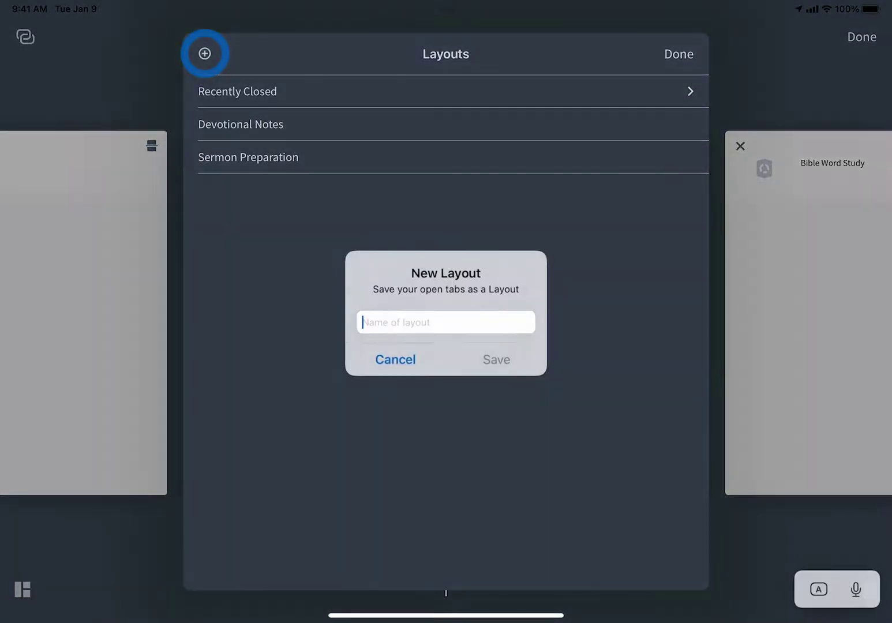
{"action": "type", "text": "Greek Study"}
{"action": "left_click", "coordinate": [497, 359]}
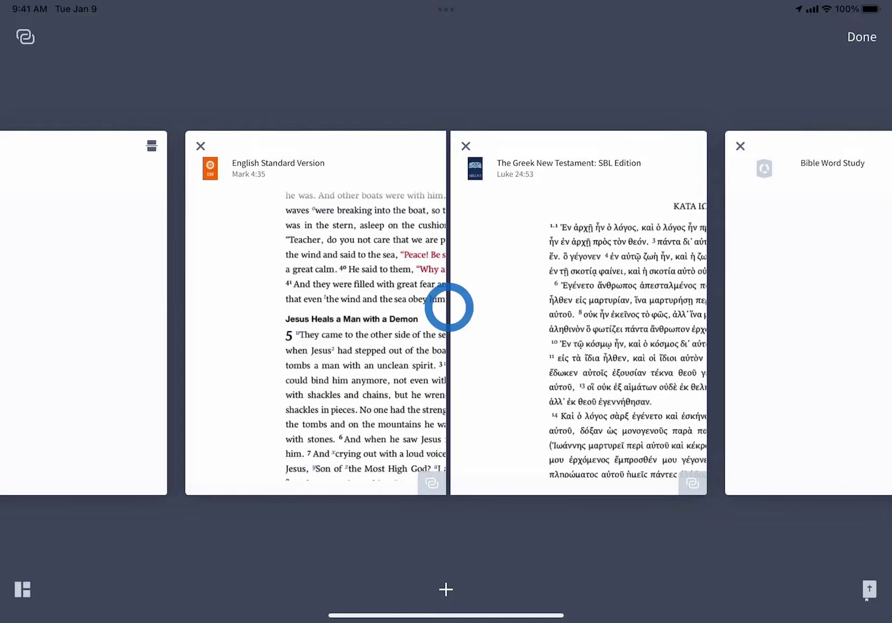
- Drag the split divider away so the Greek New Testament fills the screen
{"action": "left_click", "coordinate": [449, 307]}
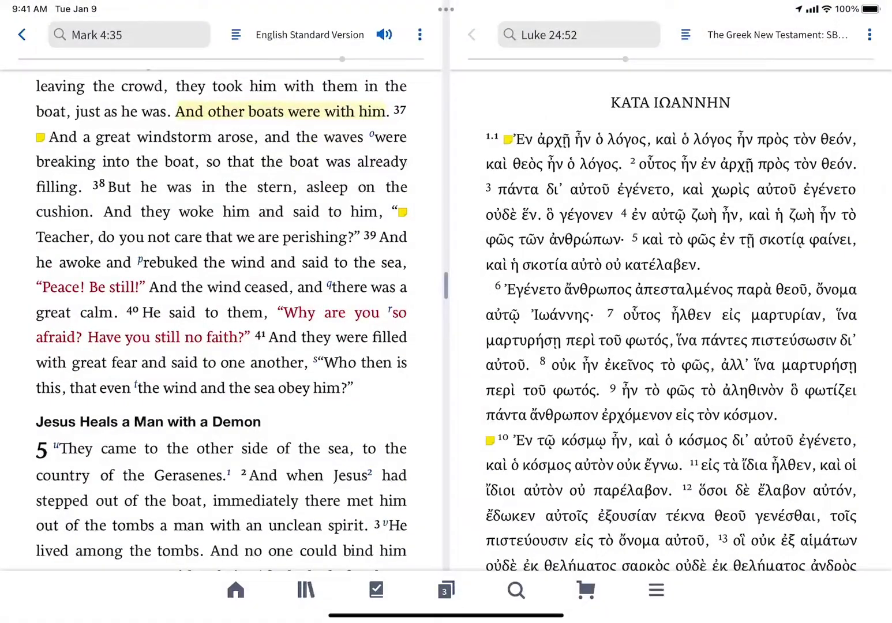
{"action": "mouse_move", "coordinate": [307, 305]}
{"action": "left_mouse_down"}
{"action": "mouse_move", "coordinate": [677, 309]}
{"action": "mouse_move", "coordinate": [255, 311]}
{"action": "left_mouse_up"}
{"action": "left_click_drag", "start_coordinate": [674, 404], "coordinate": [313, 404]}
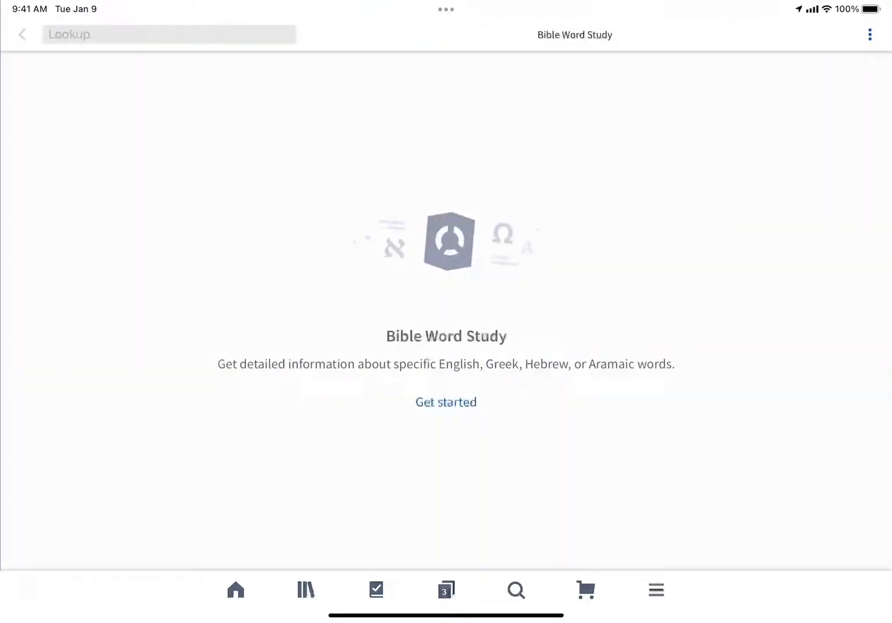
{"action": "left_click_drag", "start_coordinate": [307, 303], "coordinate": [683, 325]}
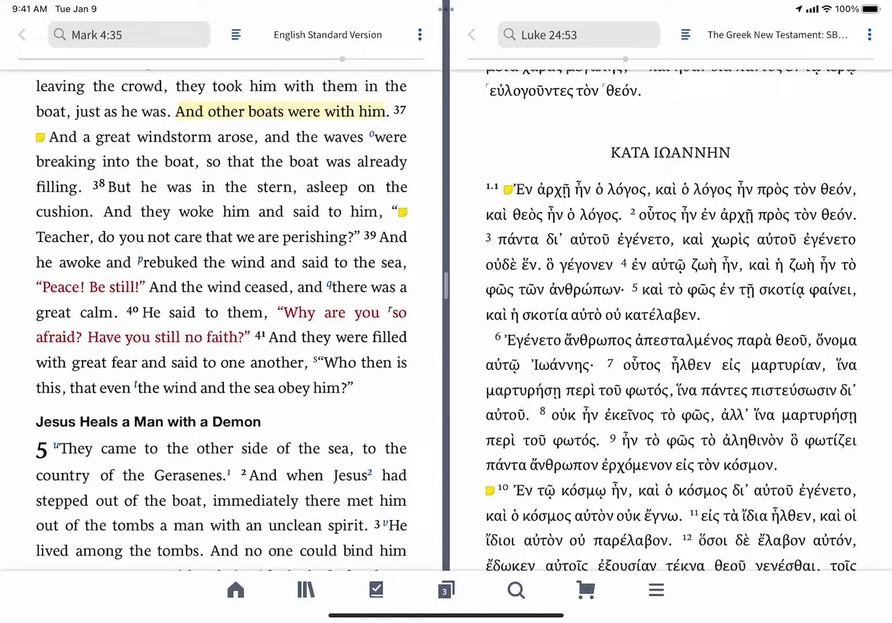
{"action": "left_click_drag", "start_coordinate": [446, 286], "coordinate": [70, 327]}
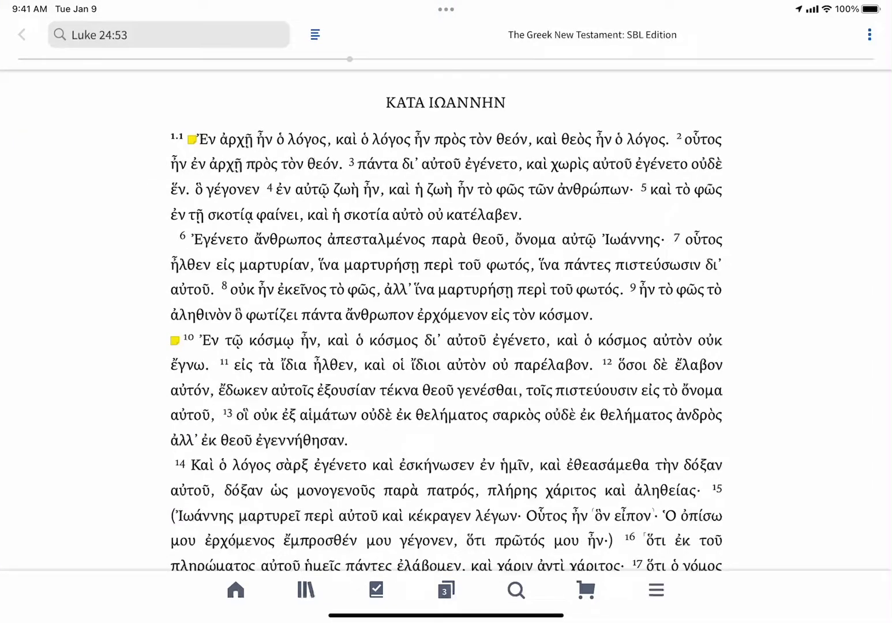
- Update the saved 'Greek Study' layout with the current tabs
{"action": "left_click", "coordinate": [446, 590]}
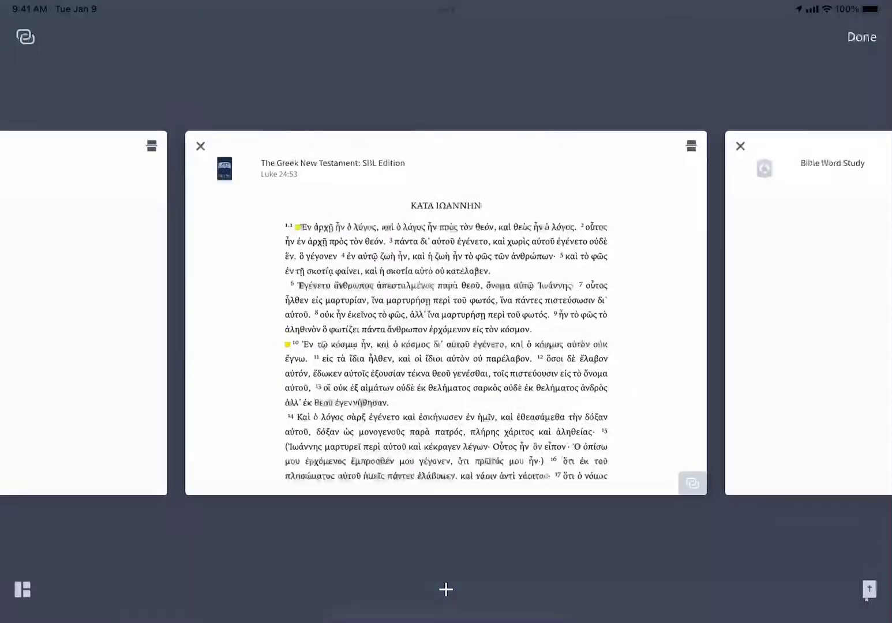
{"action": "left_click", "coordinate": [22, 589]}
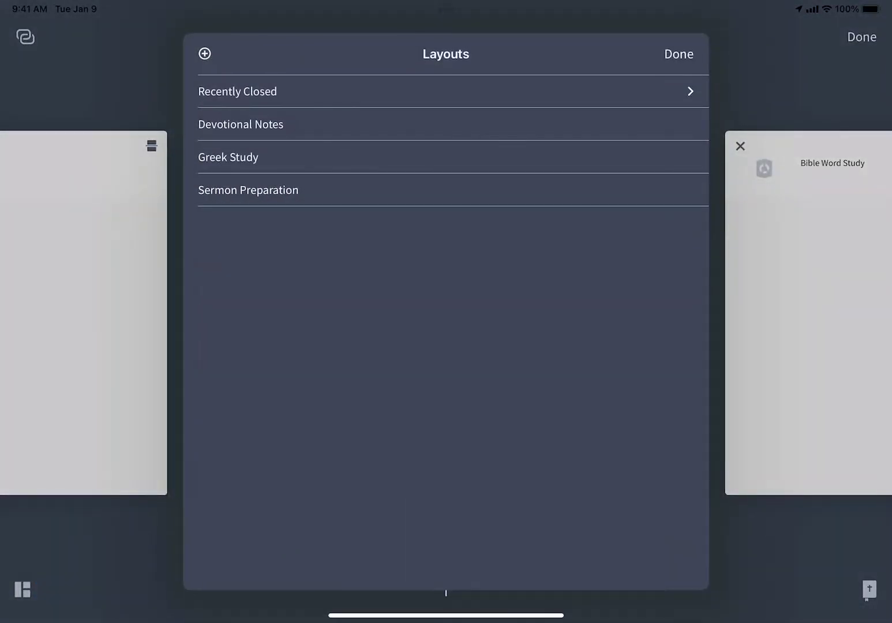
{"action": "left_click_drag", "start_coordinate": [637, 155], "coordinate": [564, 157]}
{"action": "left_click", "coordinate": [568, 158]}
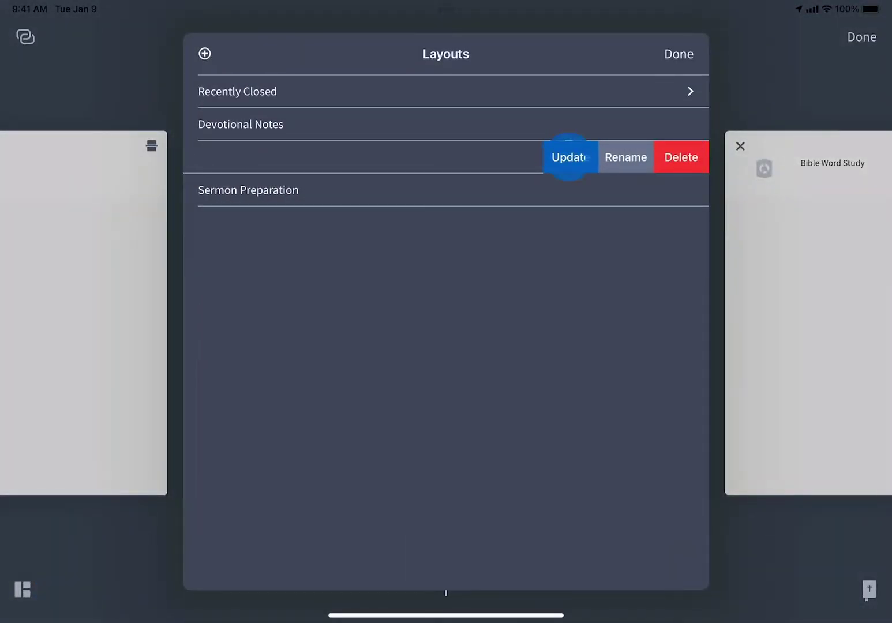
{"action": "left_click", "coordinate": [494, 349]}
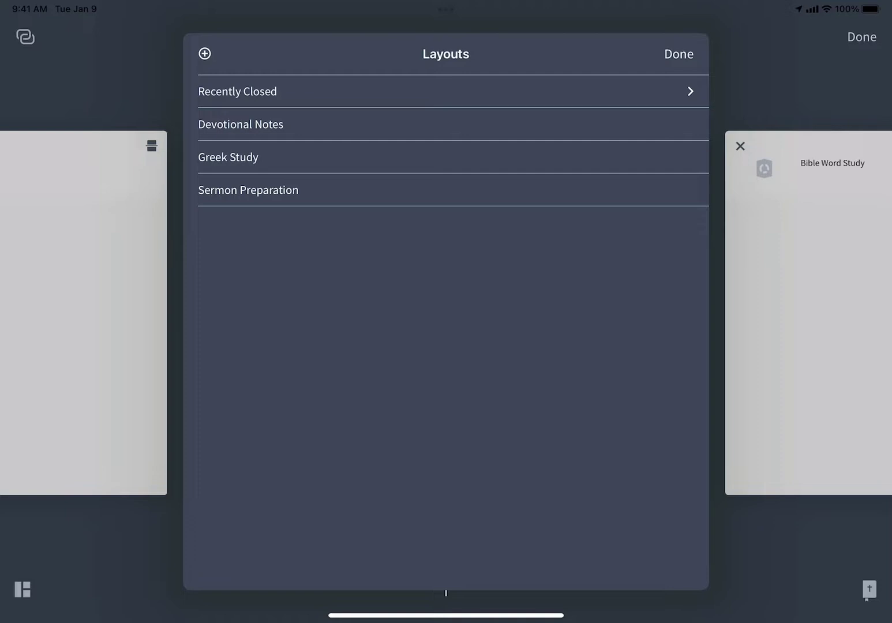
- Load 'Devotional Notes', then reopen the recently closed two-tab set from Layouts
{"action": "left_click", "coordinate": [447, 123]}
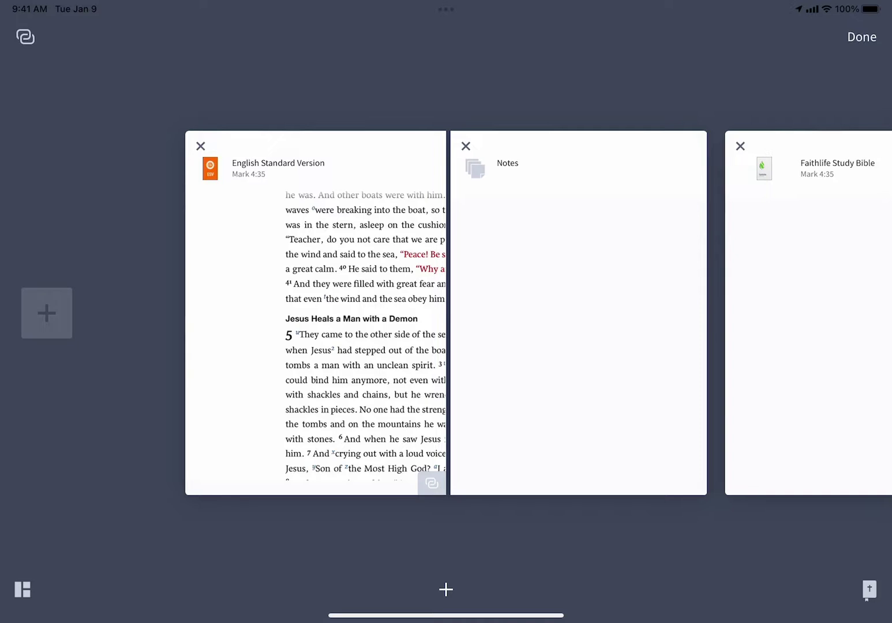
{"action": "left_click", "coordinate": [22, 590]}
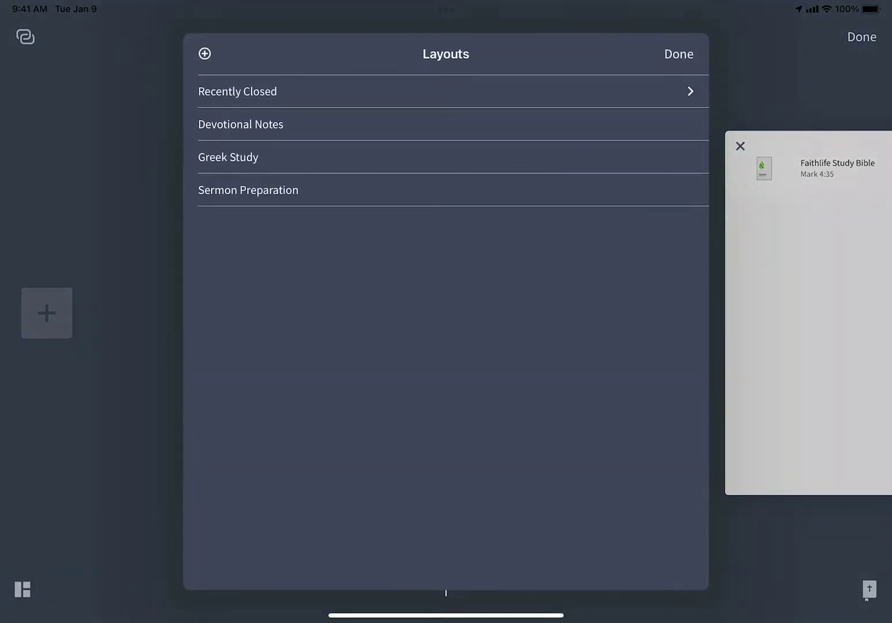
{"action": "left_click", "coordinate": [691, 92]}
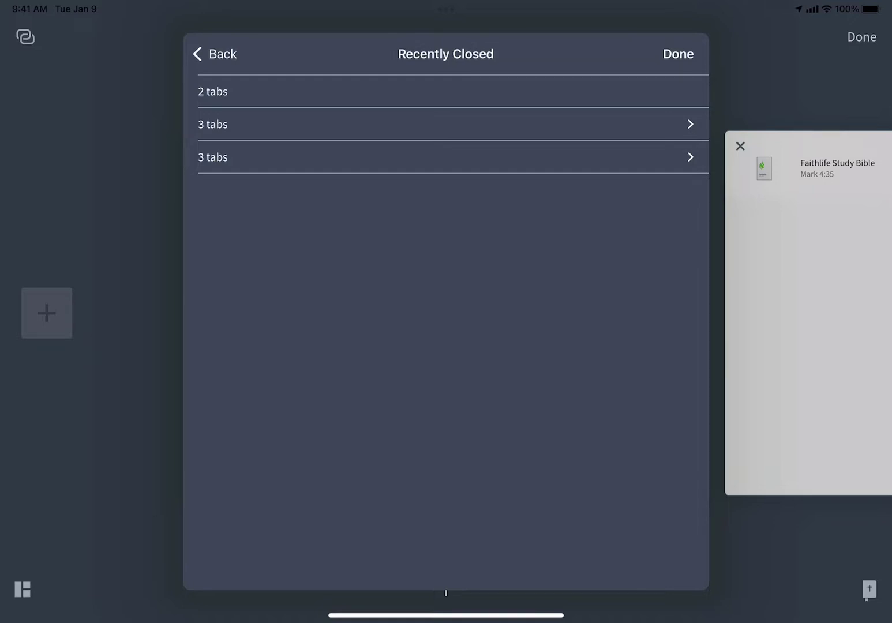
{"action": "left_click", "coordinate": [213, 91]}
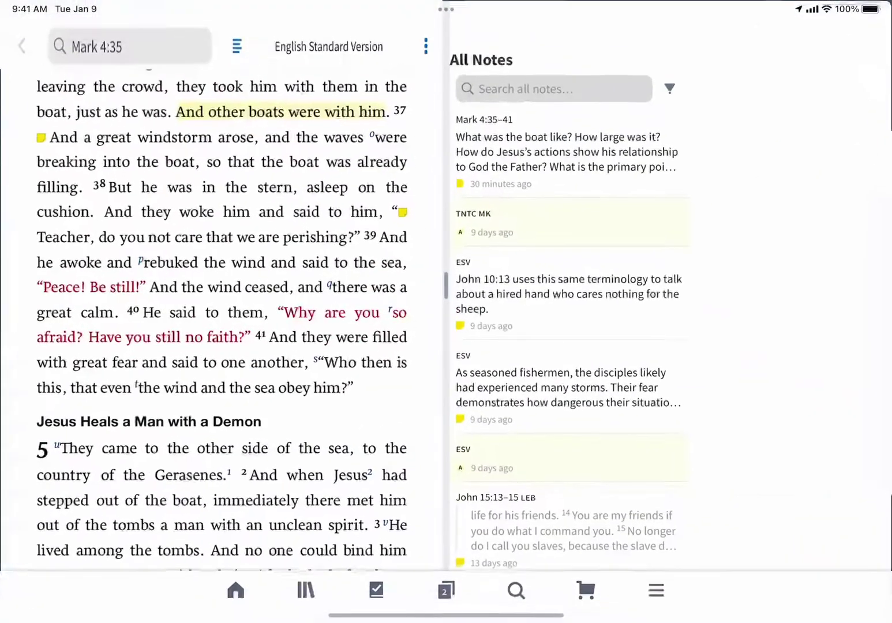
- Go to the Logos home dashboard to see the saved layout cards
{"action": "left_click", "coordinate": [236, 589]}
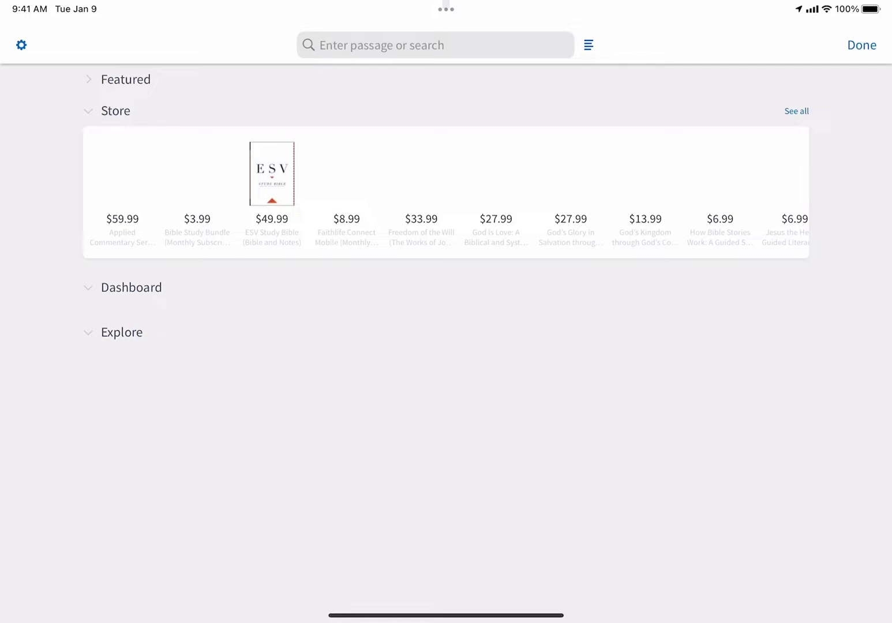
{"action": "scroll", "coordinate": [446, 334], "scroll_direction": "down", "scroll_amount": 5}
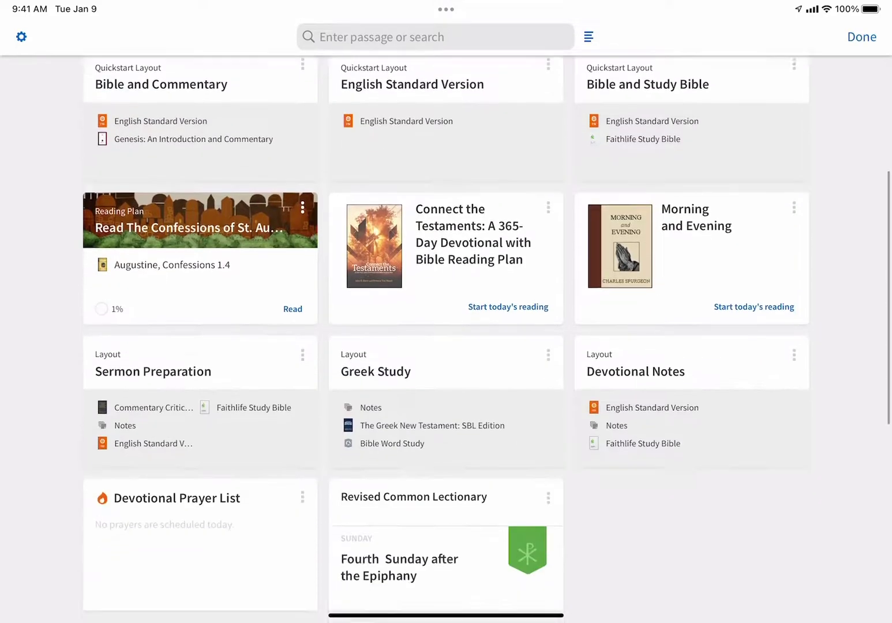